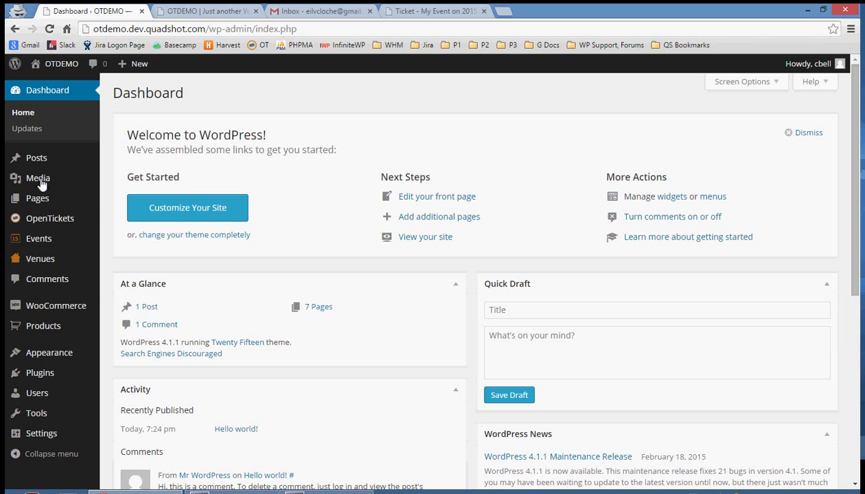
Step: Show the Media Library grid containing the uploaded images numbered 1 through 4
{"action": "left_click", "coordinate": [16, 182]}
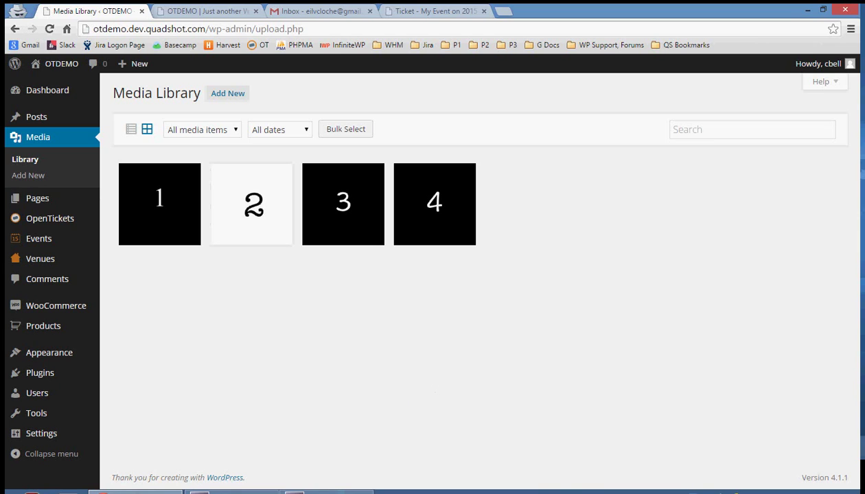
Step: Open the My Ticket product, priced 10, and scroll to its featured image 1
{"action": "left_click", "coordinate": [50, 327]}
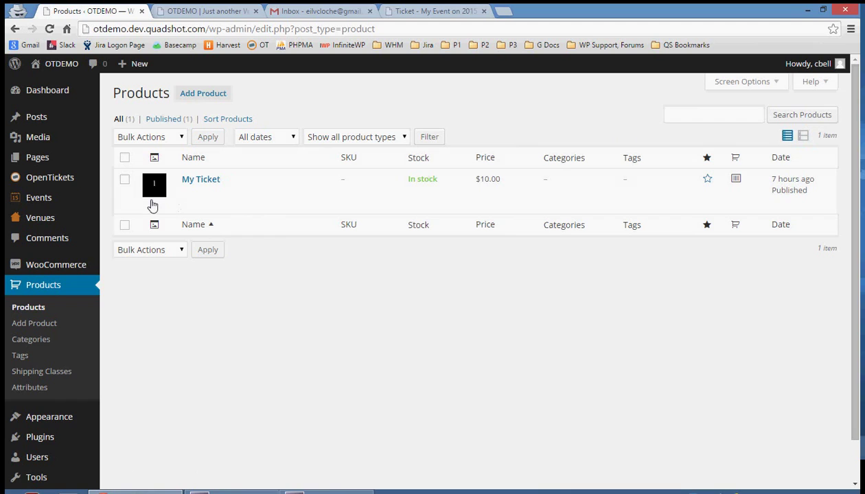
{"action": "mouse_move", "coordinate": [162, 190]}
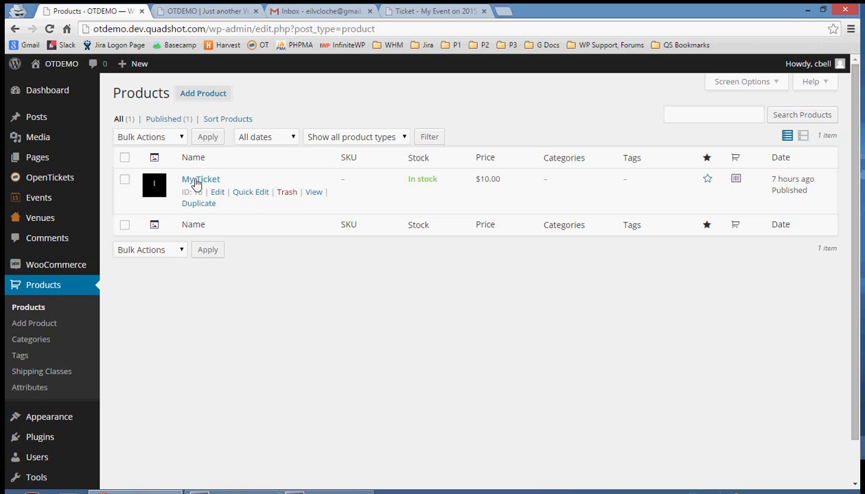
{"action": "left_click", "coordinate": [195, 181]}
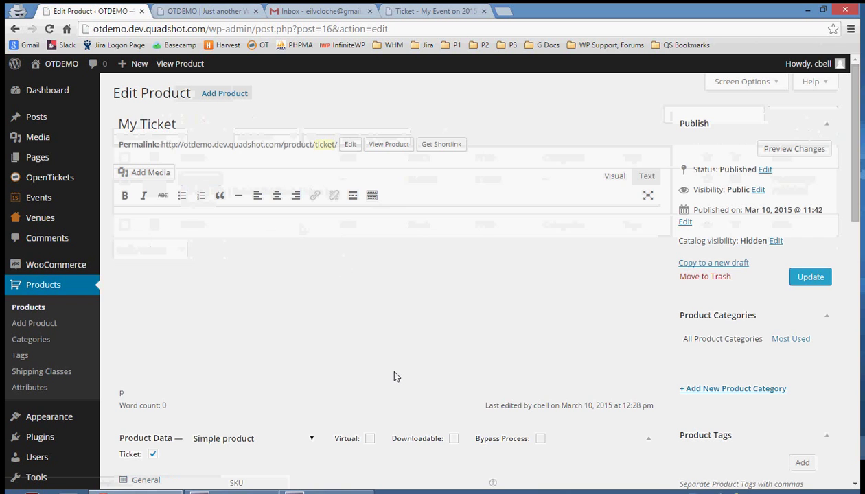
{"action": "scroll", "coordinate": [395, 374], "scroll_direction": "down", "scroll_amount": 3}
{"action": "scroll", "coordinate": [395, 371], "scroll_direction": "down", "scroll_amount": 3}
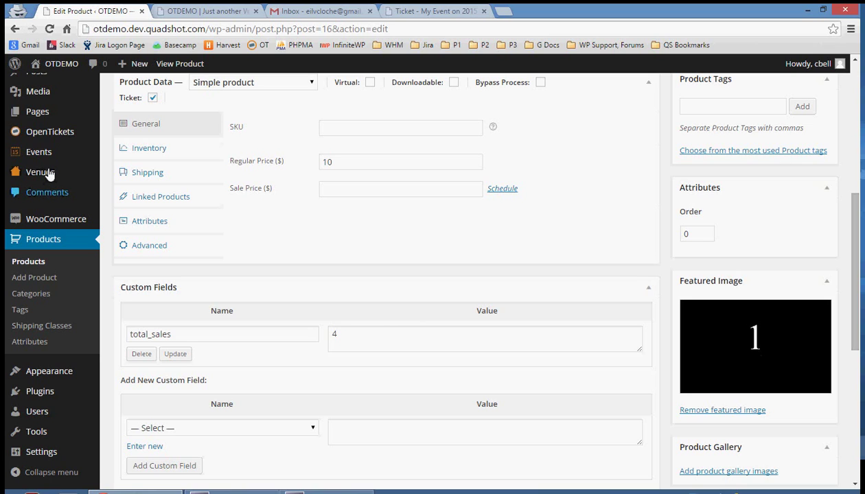
Step: Open My Venue and scroll to its event area image 2 and featured image 3
{"action": "left_click", "coordinate": [49, 176]}
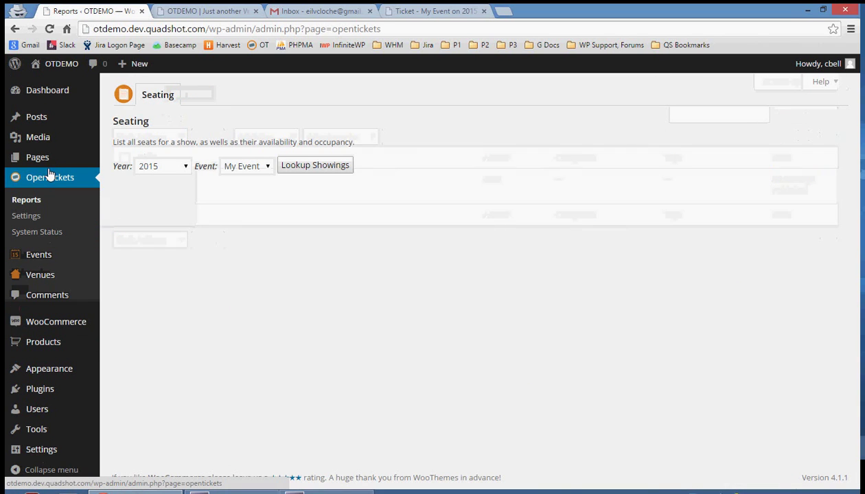
{"action": "left_click", "coordinate": [40, 275]}
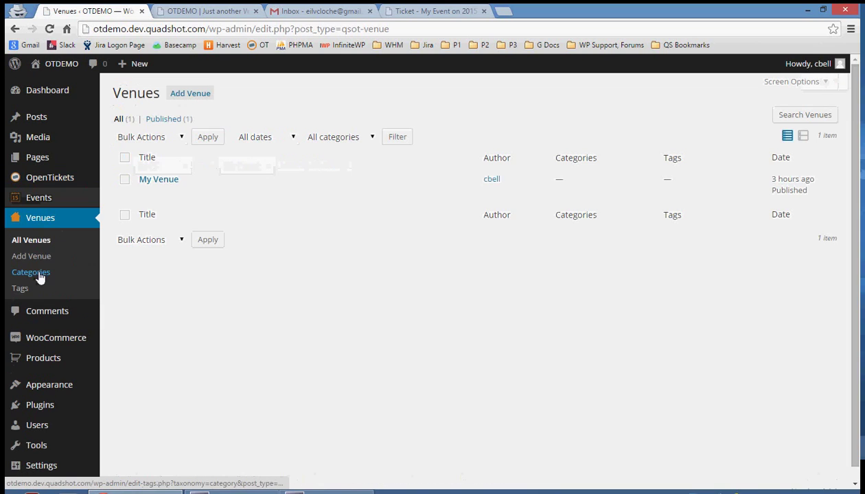
{"action": "left_click", "coordinate": [156, 180]}
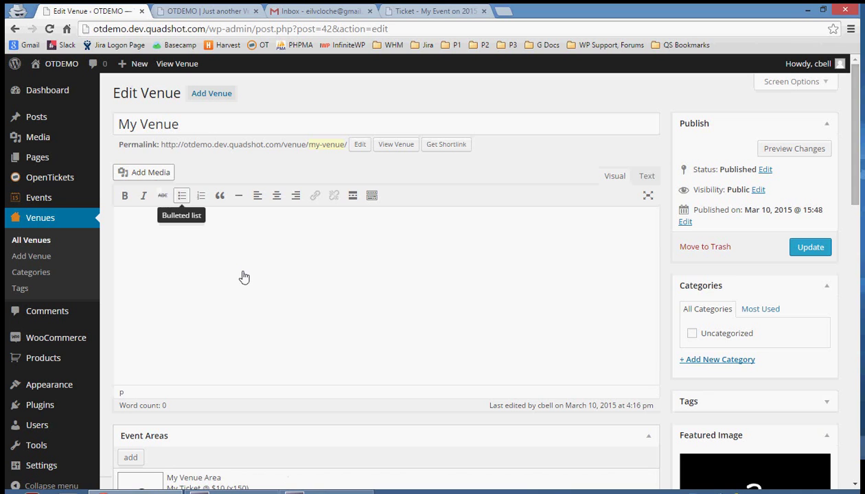
{"action": "scroll", "coordinate": [244, 277], "scroll_direction": "down", "scroll_amount": 3}
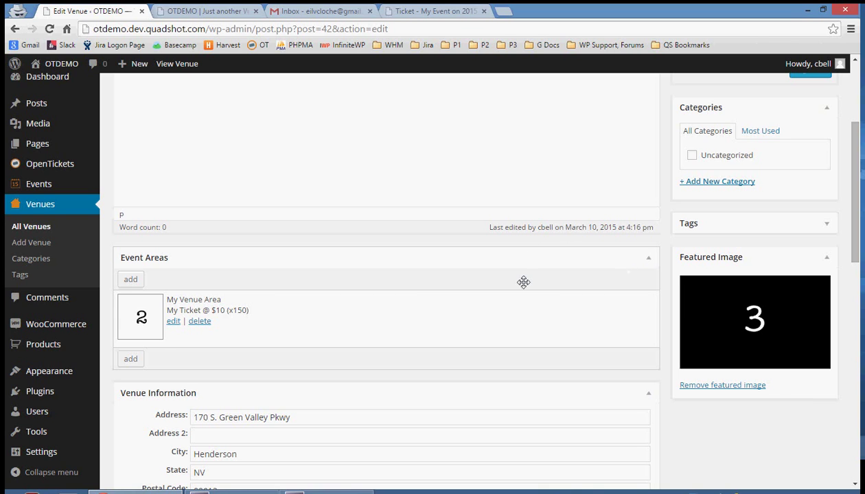
{"action": "scroll", "coordinate": [523, 282], "scroll_direction": "down", "scroll_amount": 3}
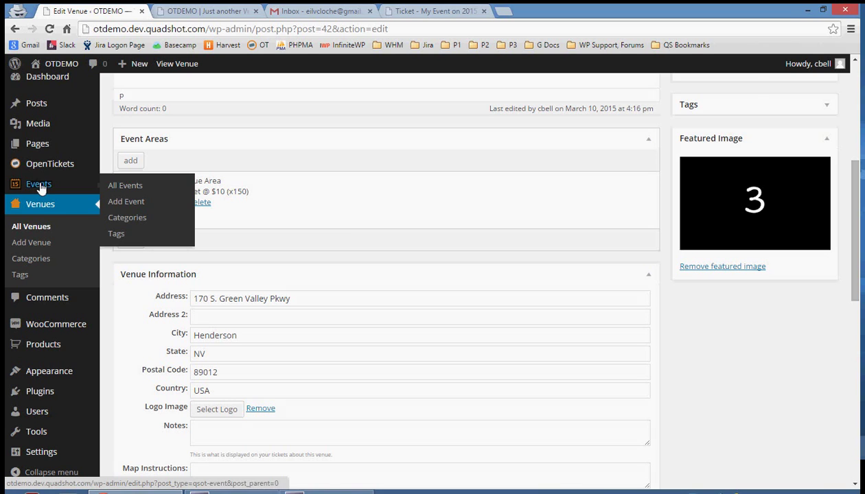
Step: Open My Event (2015-03-21, 20:00–22:00) and scroll past the calendar to featured image 4
{"action": "left_click", "coordinate": [40, 185]}
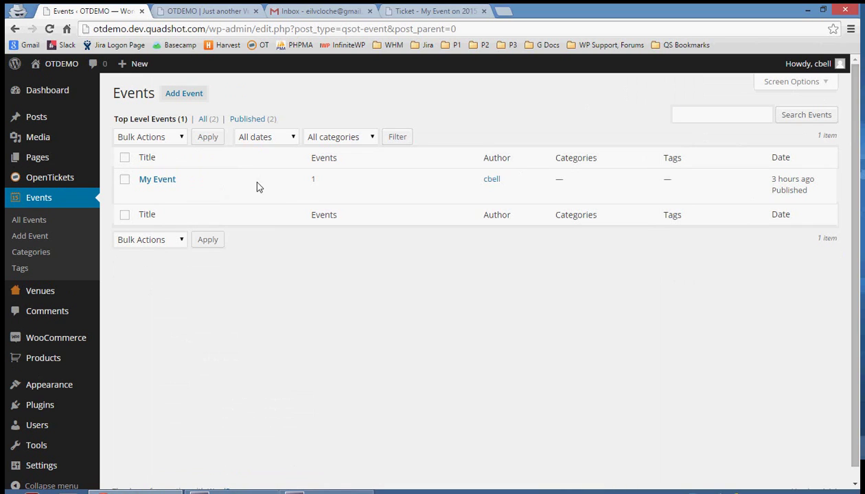
{"action": "left_click", "coordinate": [166, 180]}
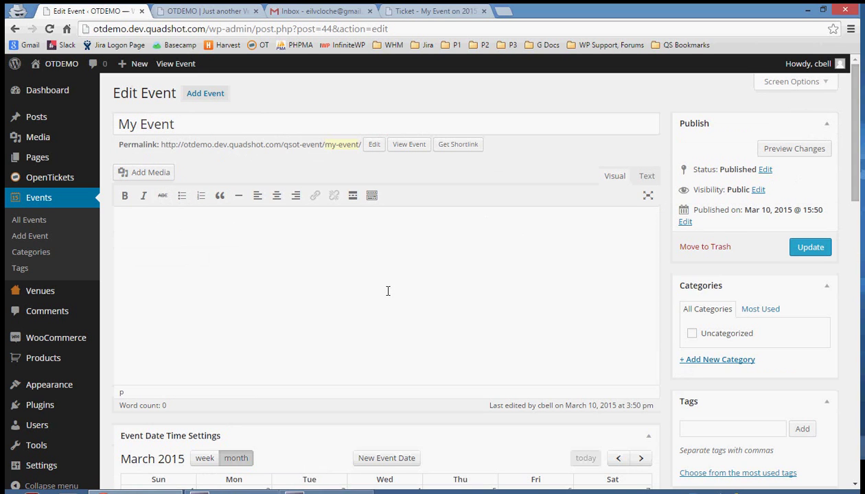
{"action": "scroll", "coordinate": [388, 290], "scroll_direction": "down", "scroll_amount": 5}
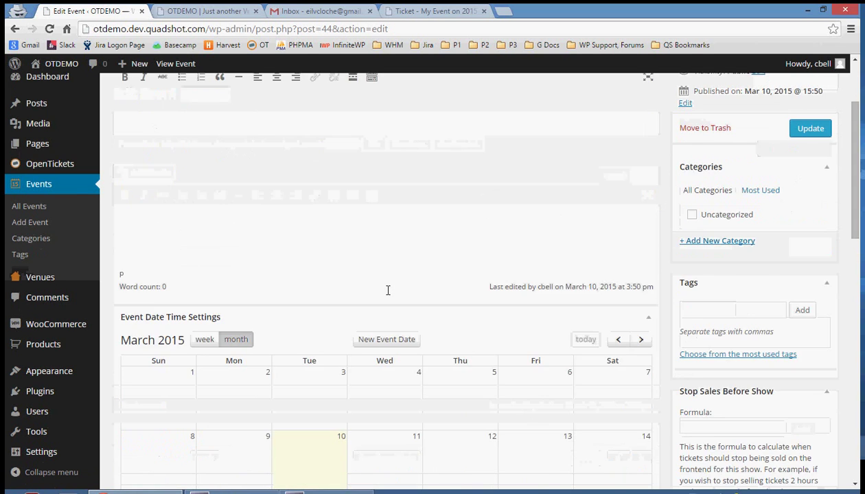
{"action": "scroll", "coordinate": [387, 291], "scroll_direction": "down", "scroll_amount": 3}
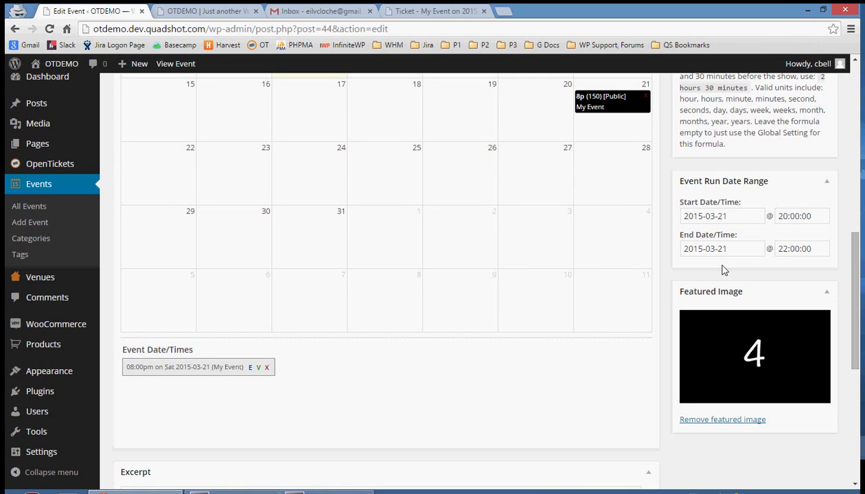
Step: Go to the front-end Event Calendar showing March 2015 with My Event on the 21st
{"action": "left_click", "coordinate": [233, 15]}
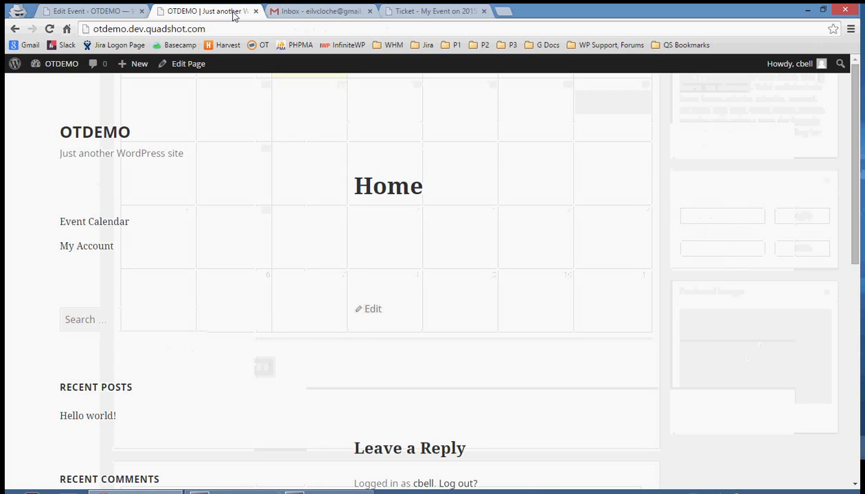
{"action": "left_click", "coordinate": [100, 221]}
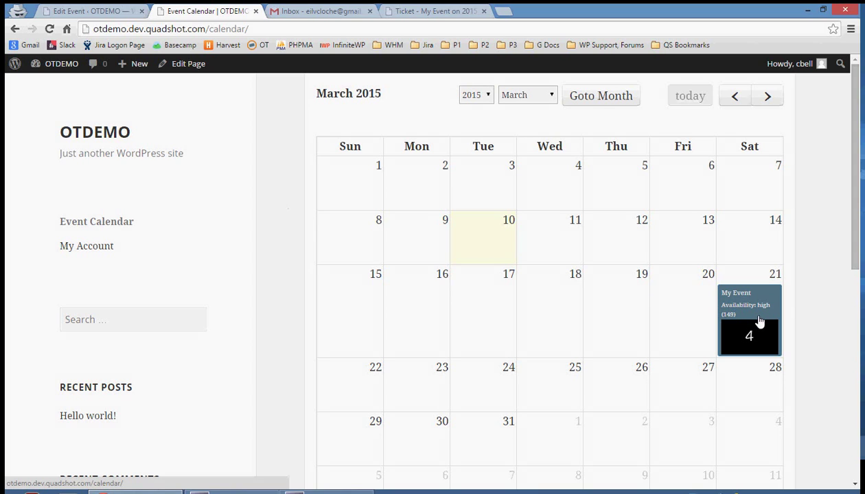
Step: Open the My Event page for 2015-03-21 @ 8:00pm and scroll to venue image 2
{"action": "left_click", "coordinate": [753, 302]}
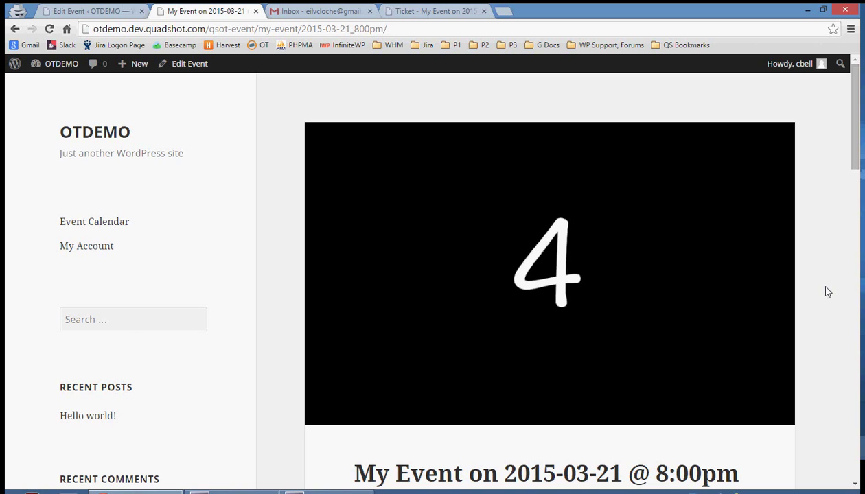
{"action": "scroll", "coordinate": [827, 292], "scroll_direction": "down", "scroll_amount": 3}
{"action": "scroll", "coordinate": [827, 292], "scroll_direction": "down", "scroll_amount": 1}
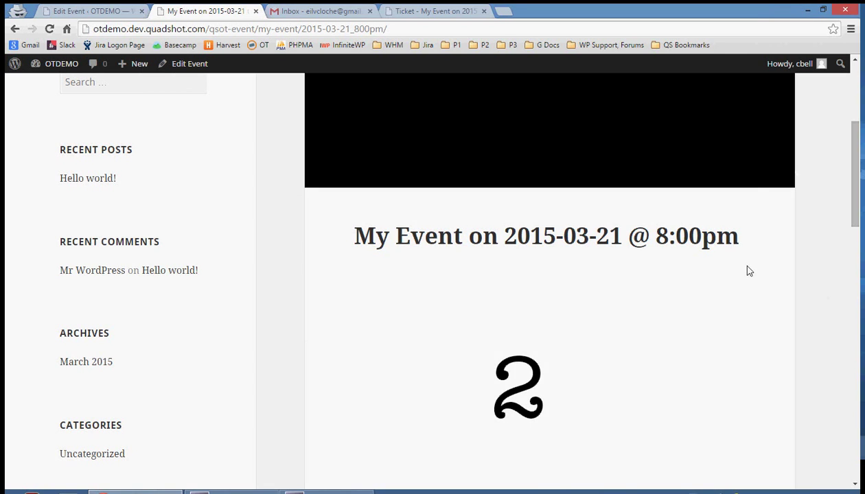
Step: Reserve one My Ticket at $10 from Step 1: How Many?
{"action": "scroll", "coordinate": [749, 272], "scroll_direction": "down", "scroll_amount": 2}
{"action": "scroll", "coordinate": [750, 271], "scroll_direction": "down", "scroll_amount": 1}
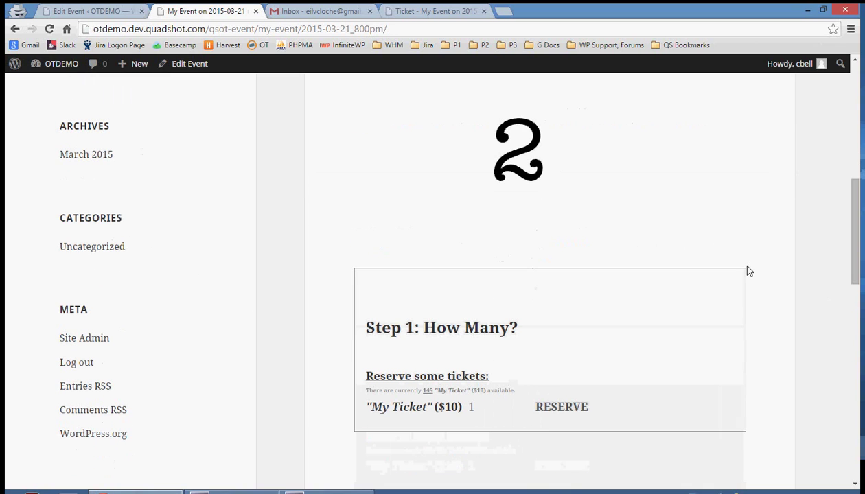
{"action": "left_click", "coordinate": [561, 408]}
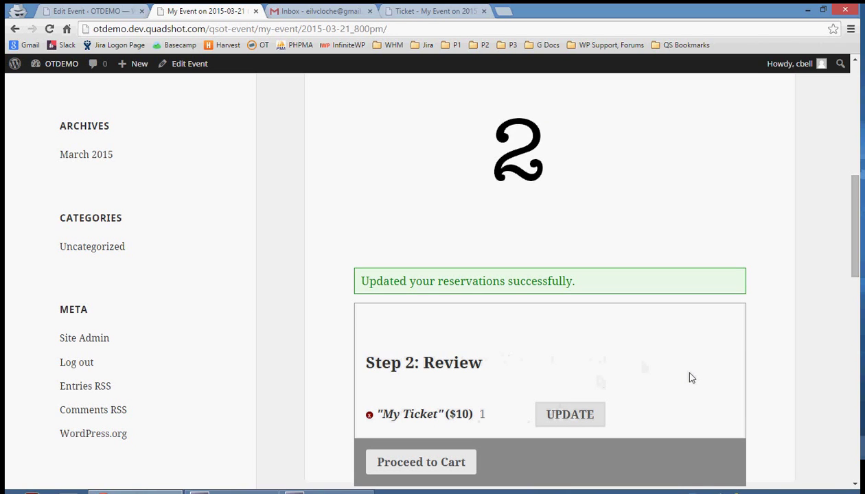
Step: Proceed to the cart showing one My Ticket for 2015-03-21 @ 8:00pm totalling $10.00
{"action": "left_click", "coordinate": [455, 463]}
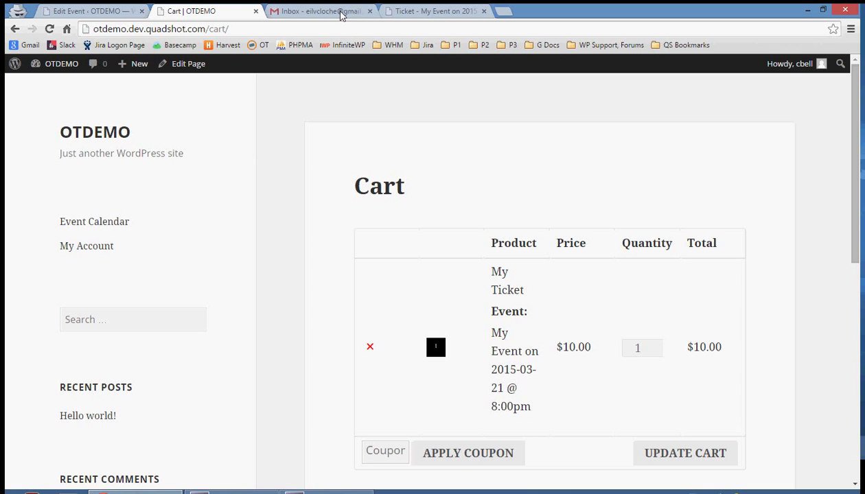
Step: Switch to the Gmail Inbox tab listing the order receipt and order-complete OTDEMO emails
{"action": "left_click", "coordinate": [340, 15]}
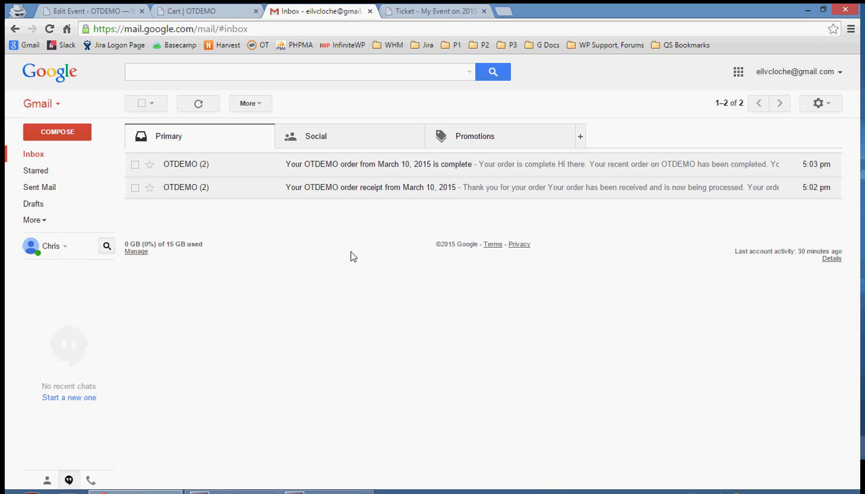
Step: Open the OTDEMO order-complete email and scroll to its order table with My Ticket at $10.00
{"action": "left_click", "coordinate": [354, 167]}
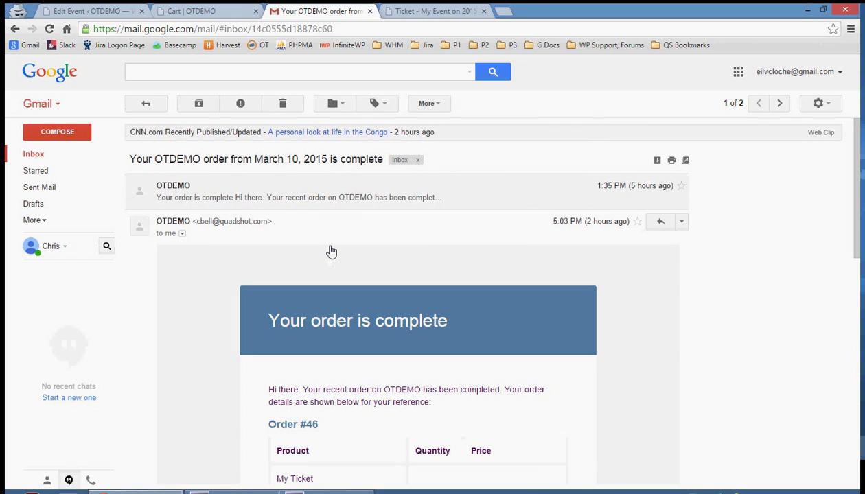
{"action": "scroll", "coordinate": [331, 253], "scroll_direction": "down", "scroll_amount": 1}
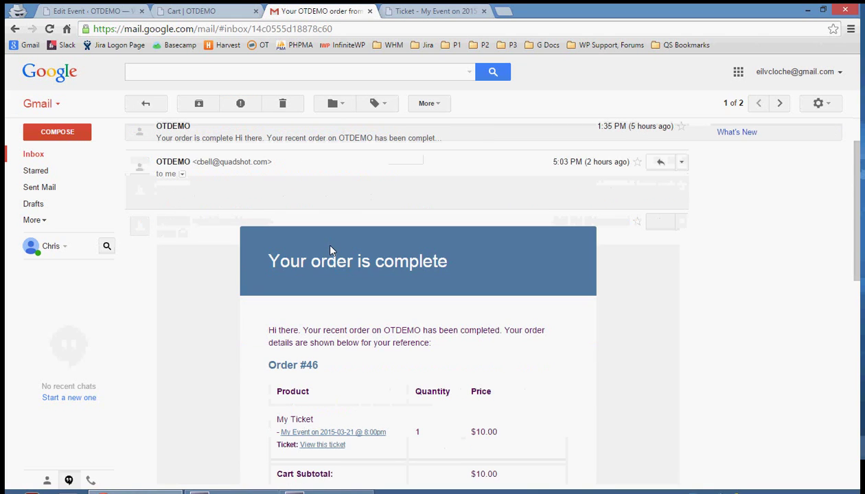
Step: Switch to the My Event ticket tab and scroll down past the QR code and images 4 and 3
{"action": "left_click", "coordinate": [424, 14]}
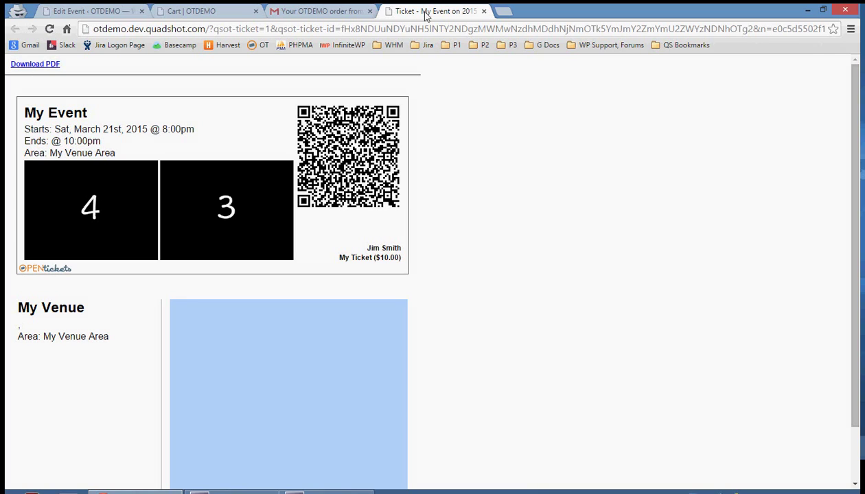
{"action": "scroll", "coordinate": [40, 311], "scroll_direction": "down", "scroll_amount": 1}
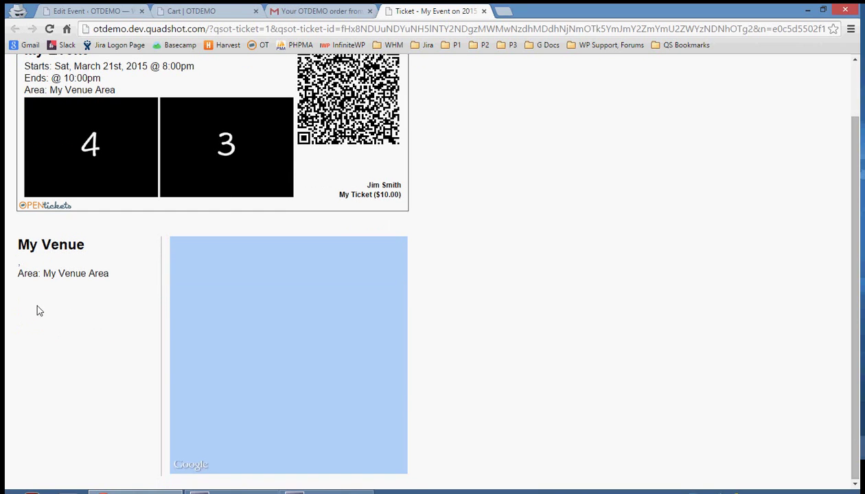
Step: Reload the My Event ticket until the My Venue map appears, then return to the Gmail order email
{"action": "left_click", "coordinate": [49, 29]}
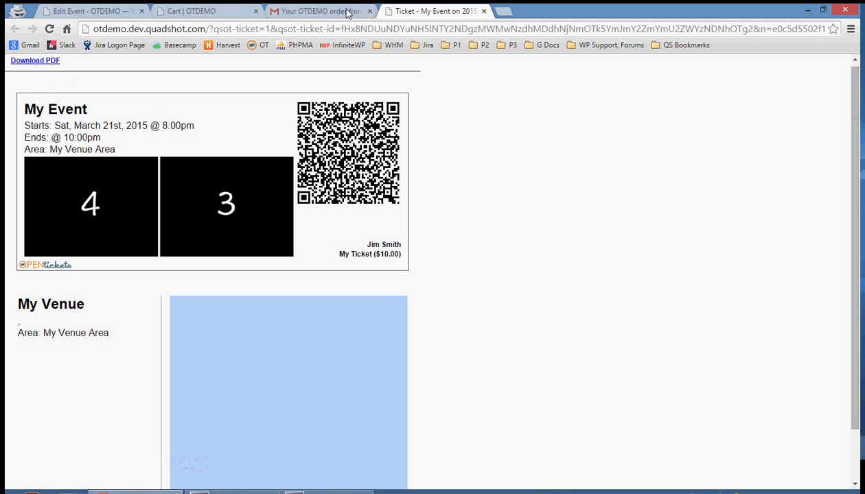
{"action": "key", "text": "F5"}
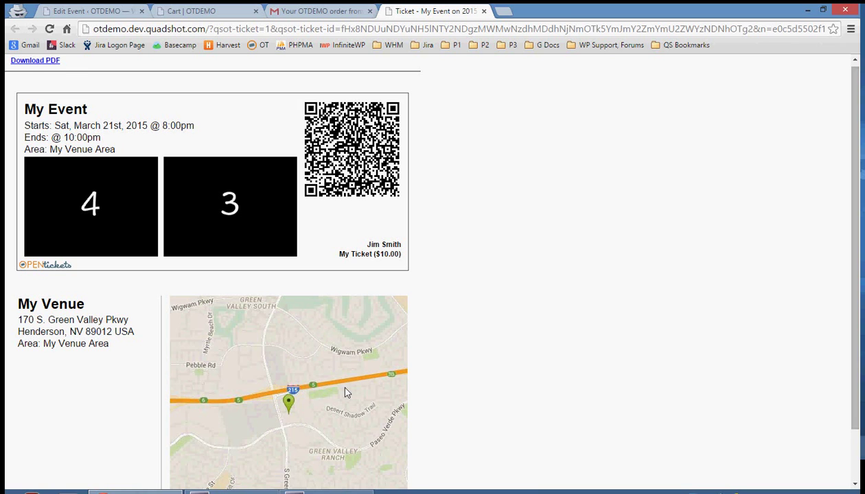
{"action": "key", "text": "ctrl+shift+Tab"}
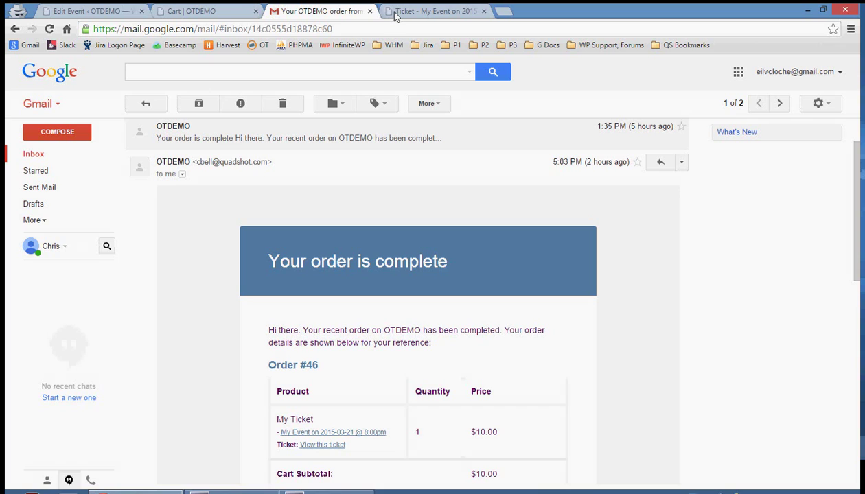
Step: Switch back to the My Event ticket showing images 4 and 3, the QR code and the venue map
{"action": "left_click", "coordinate": [396, 14]}
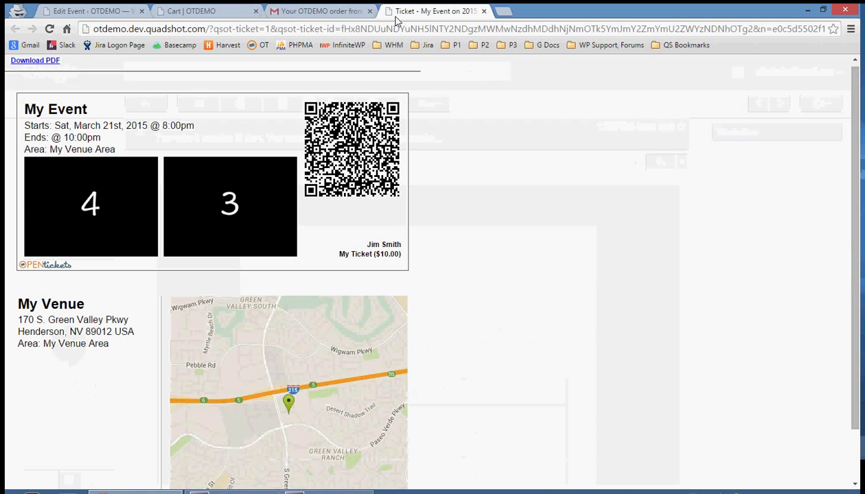